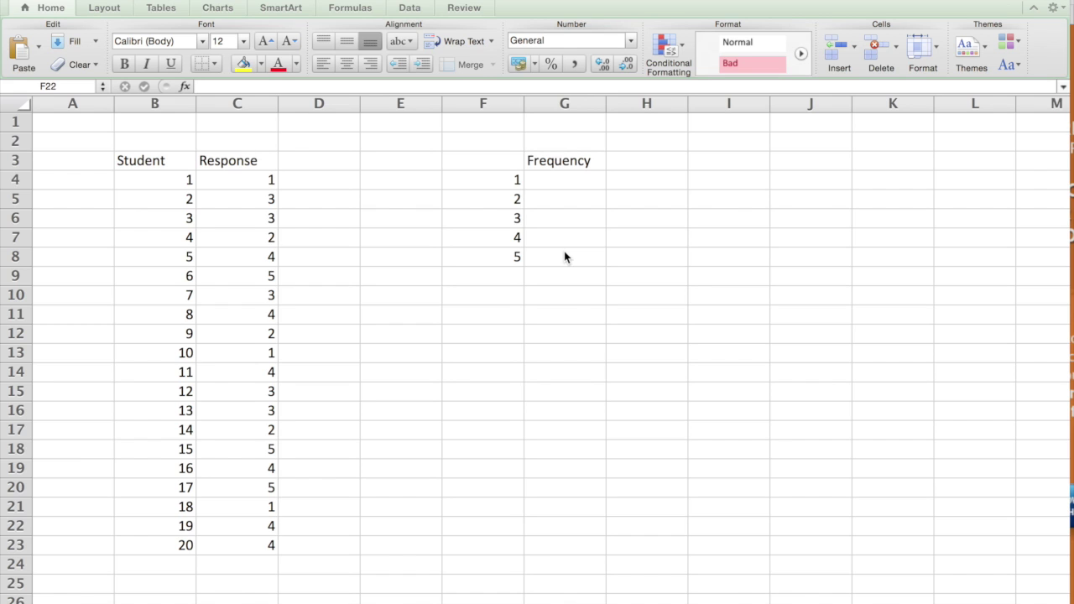
Enter =FREQUENCY(C4:C23,F4:F8) in selected G4:G8 as a normal formula; G4 shows 3
left_click(564, 176)
left_click_drag(565, 178, 558, 265)
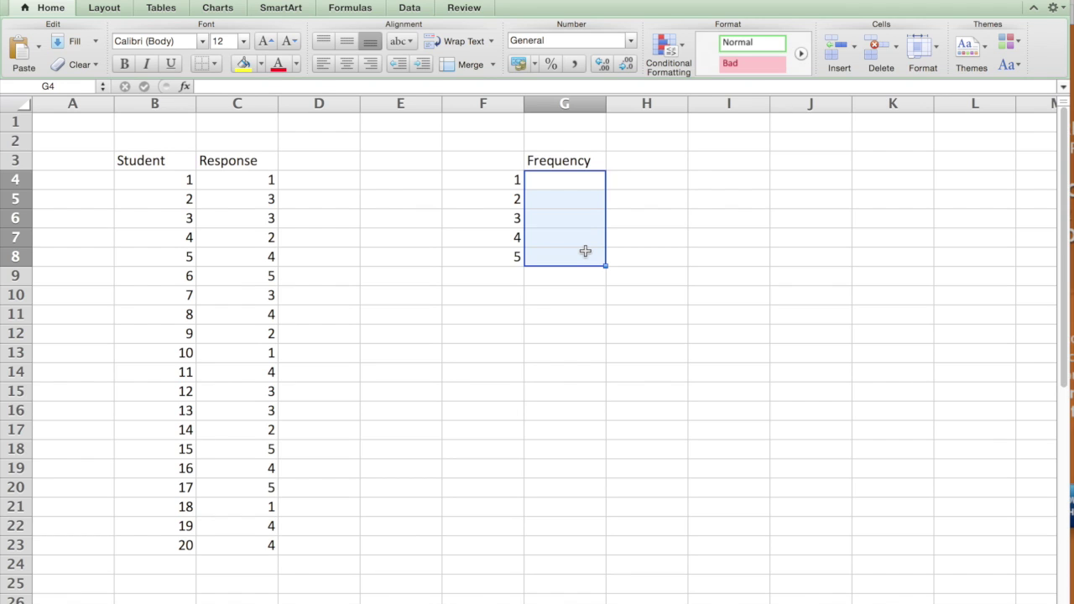
type("=fr")
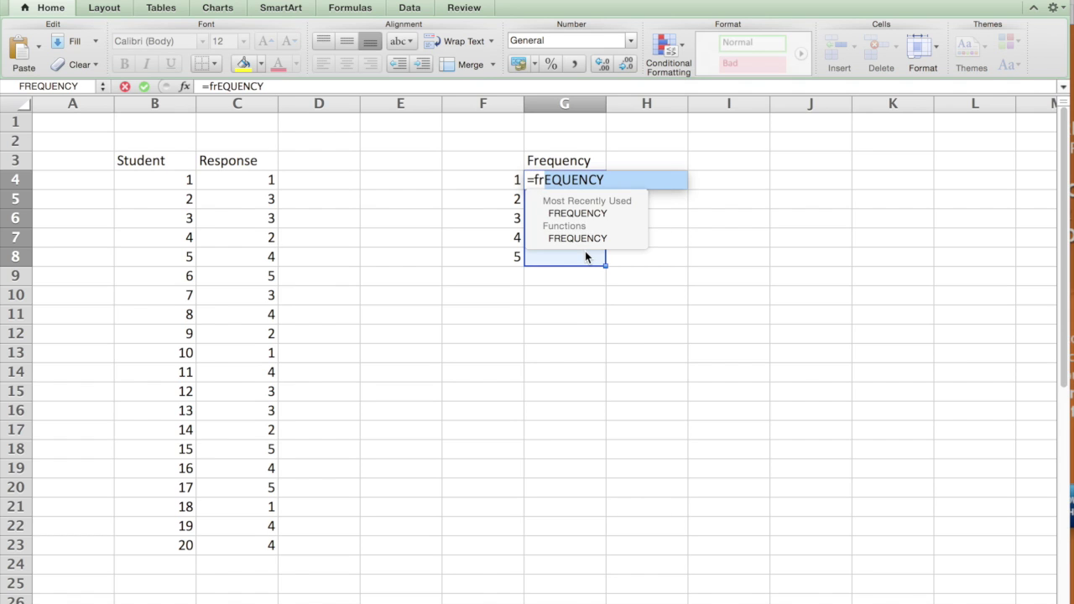
type("equen")
key("BackSpace")
type("ency(")
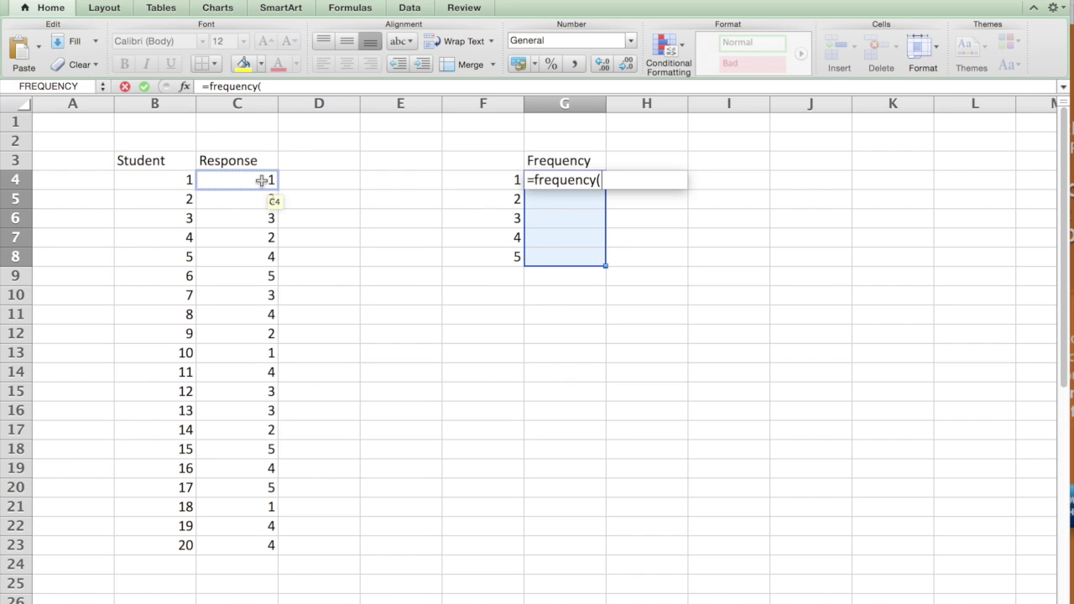
left_click_drag(262, 180, 254, 541)
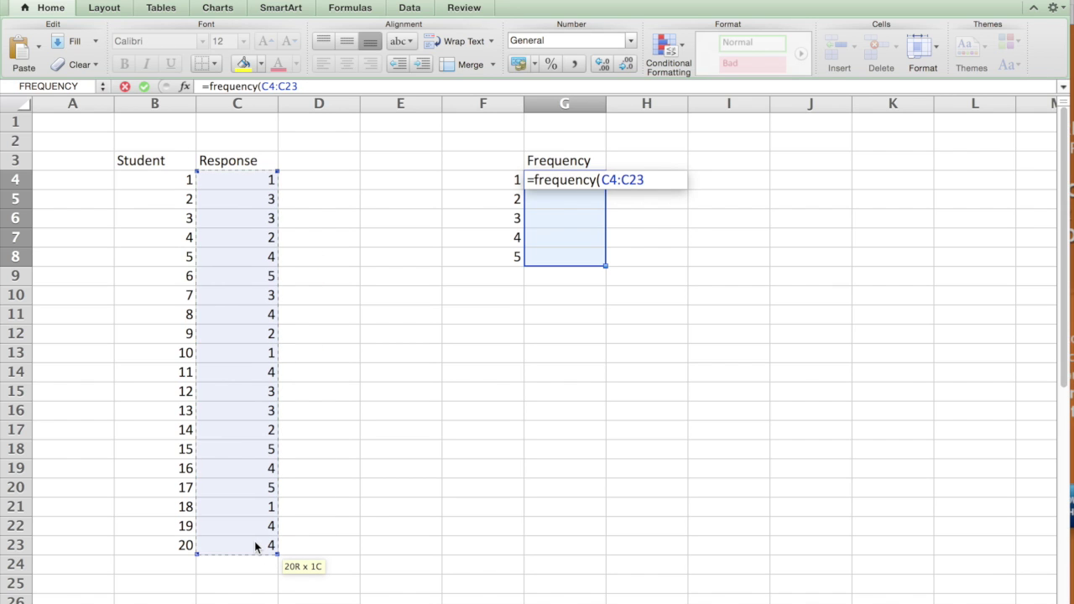
type(",")
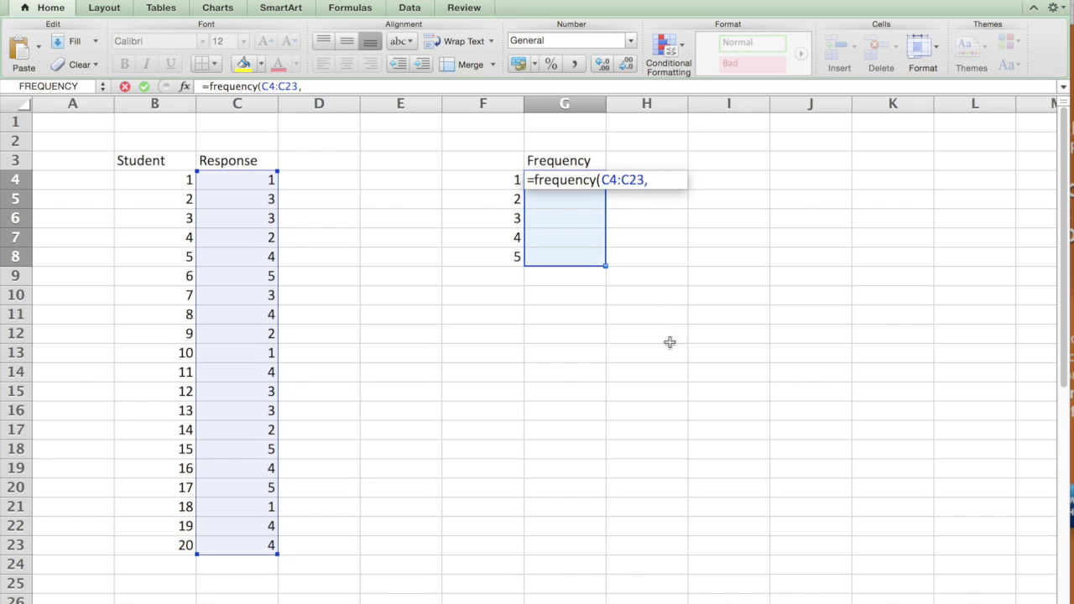
left_click_drag(503, 179, 513, 255)
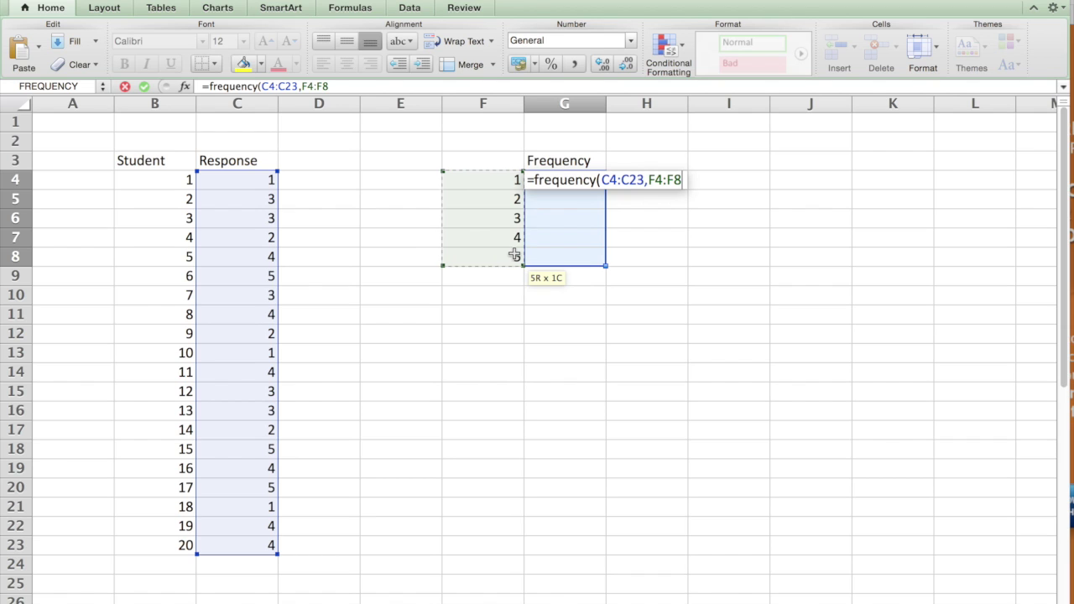
type(")")
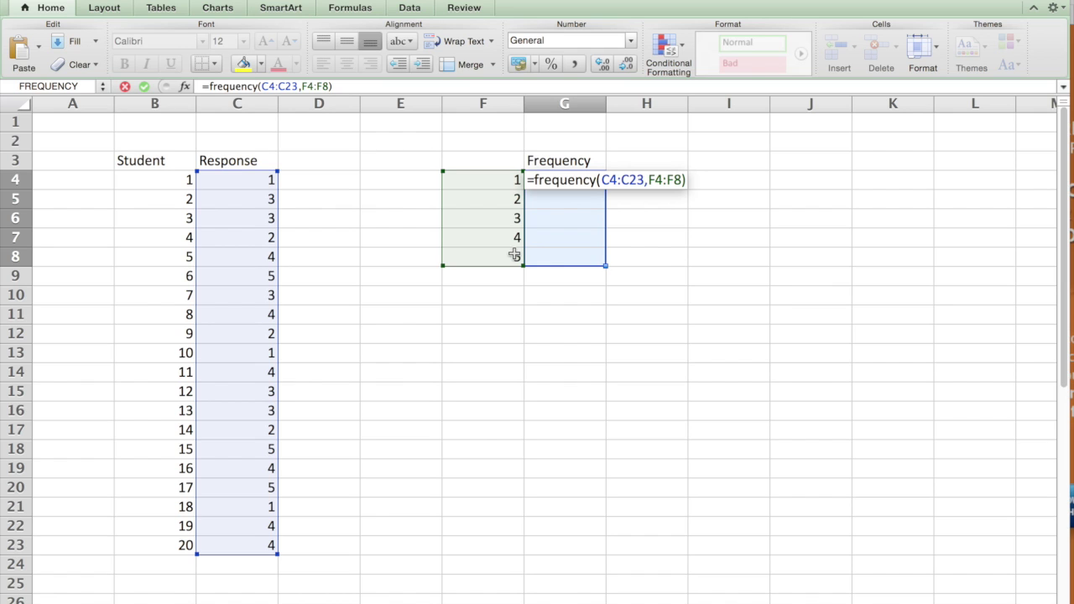
key("Return")
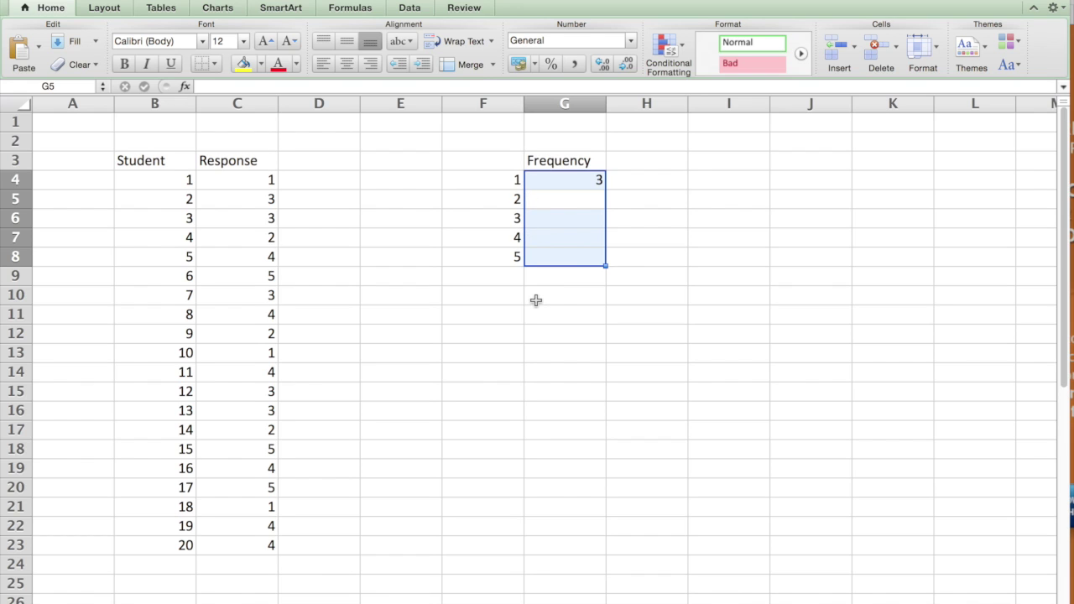
left_click_drag(578, 180, 576, 260)
Re-enter =FREQUENCY(C4:C23,F4:F8) as an array formula across G4:G8, giving 3, 3, 5, 6, 3
key("ctrl+u")
key("Escape")
type("=")
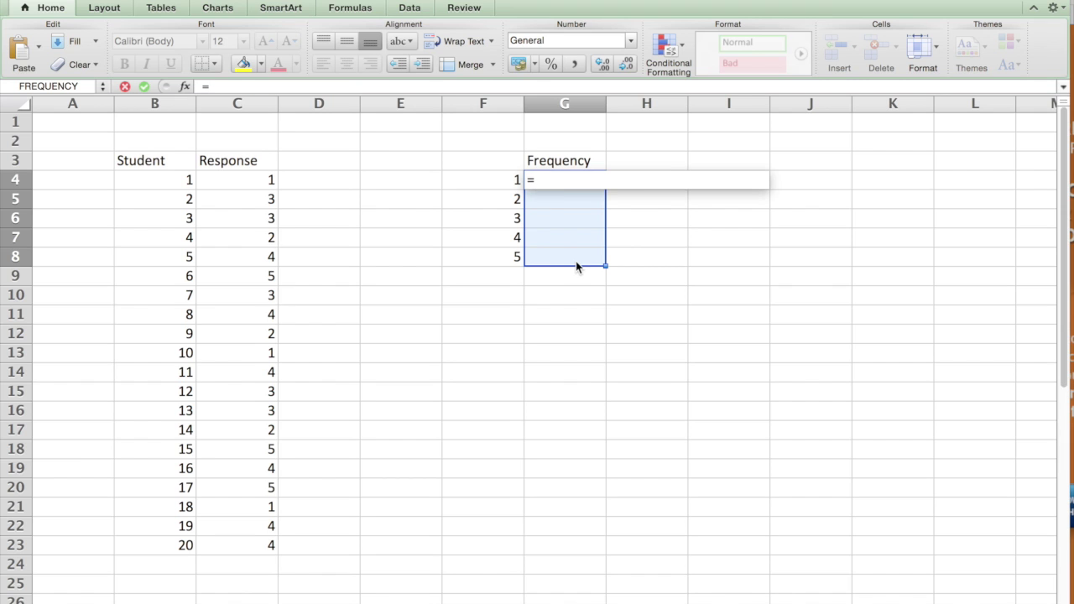
type("frequency(")
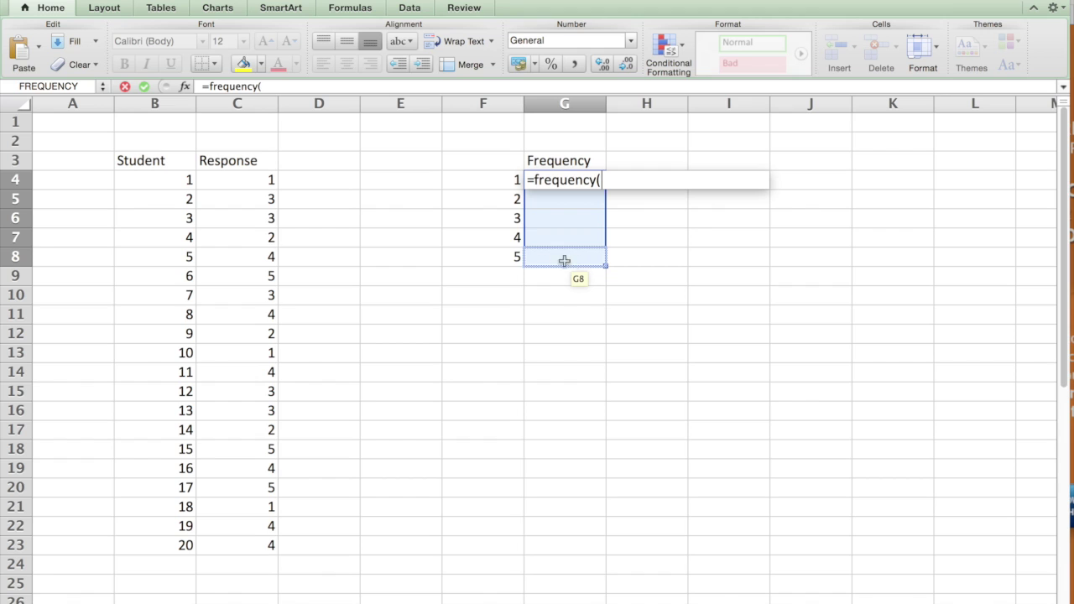
left_click_drag(260, 179, 265, 551)
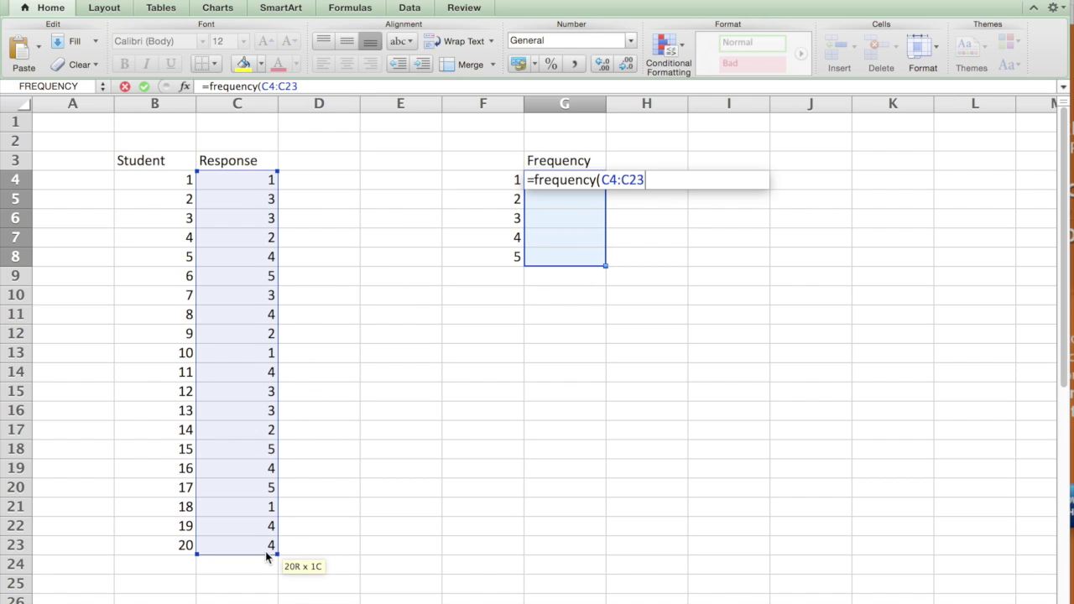
type(",")
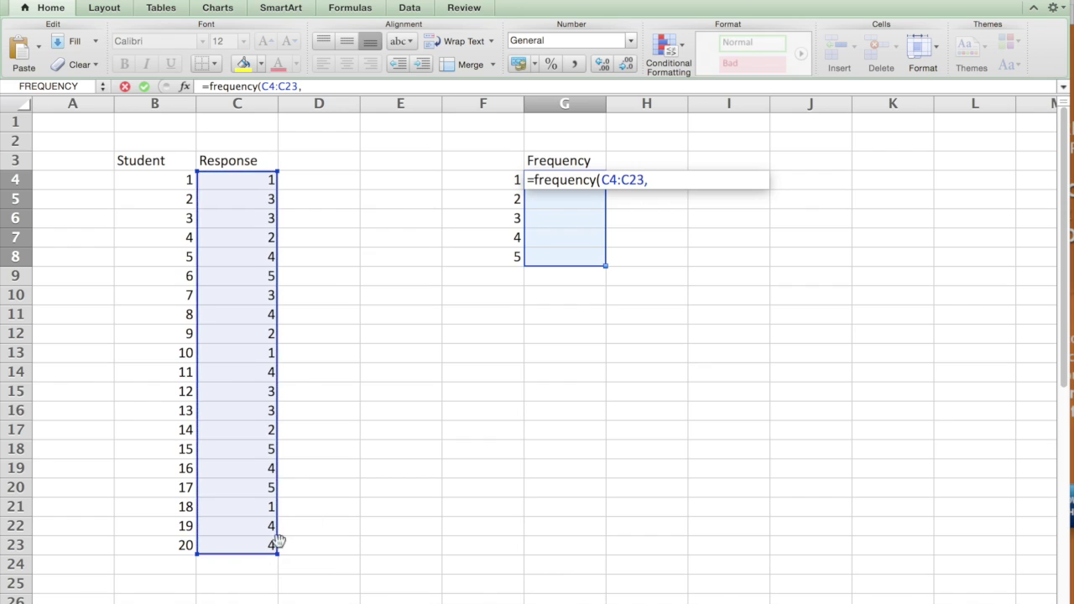
left_click_drag(496, 179, 500, 256)
type(")")
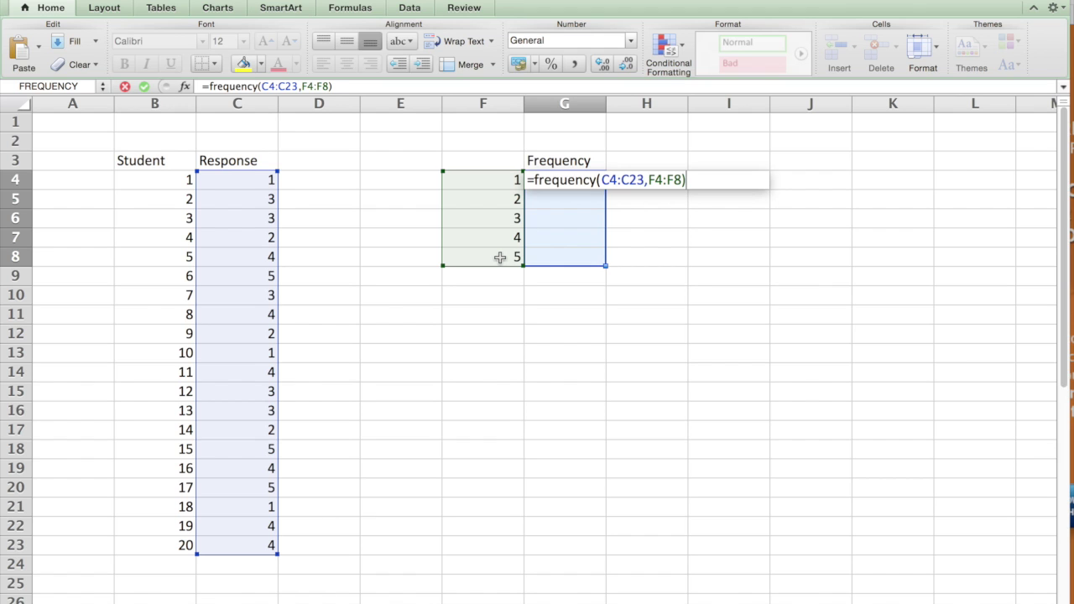
key("ctrl+shift+Return")
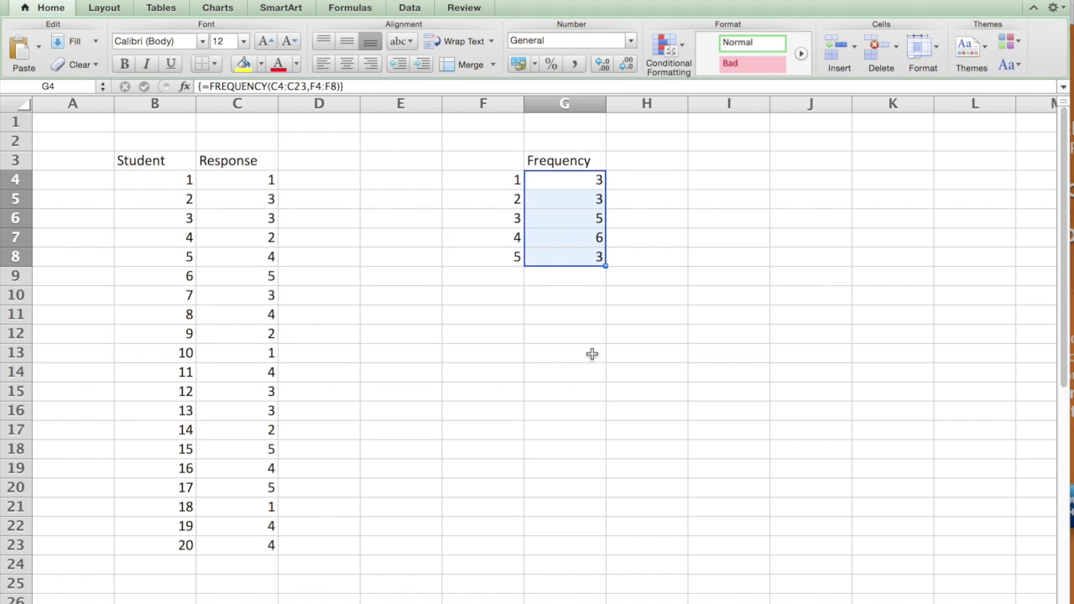
left_click(566, 279)
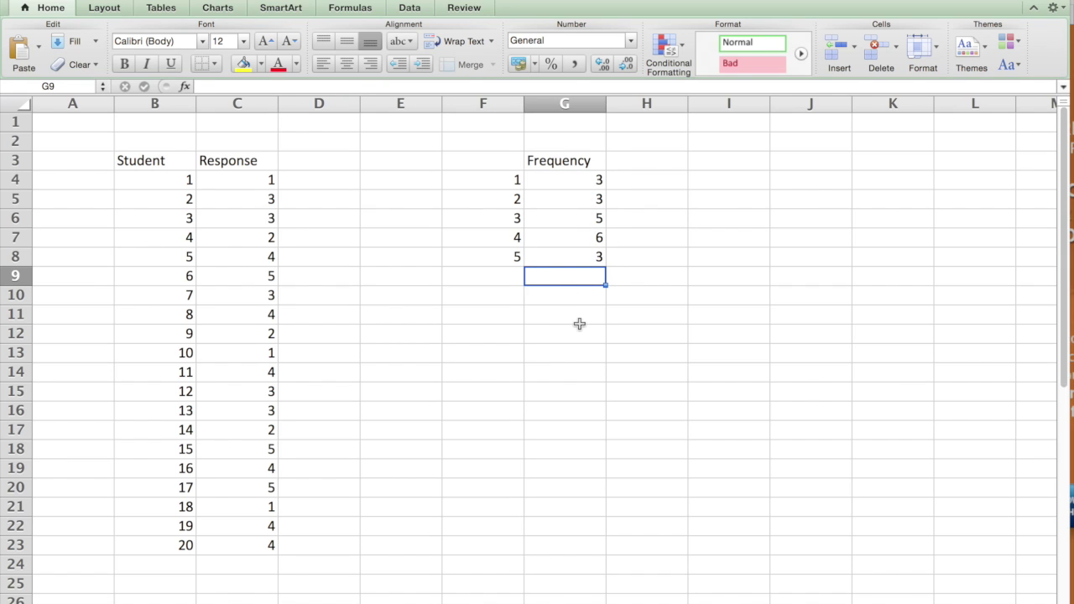
Put =SUM(G4:G8) in G9 to total the frequency counts to 20
type("=sum")
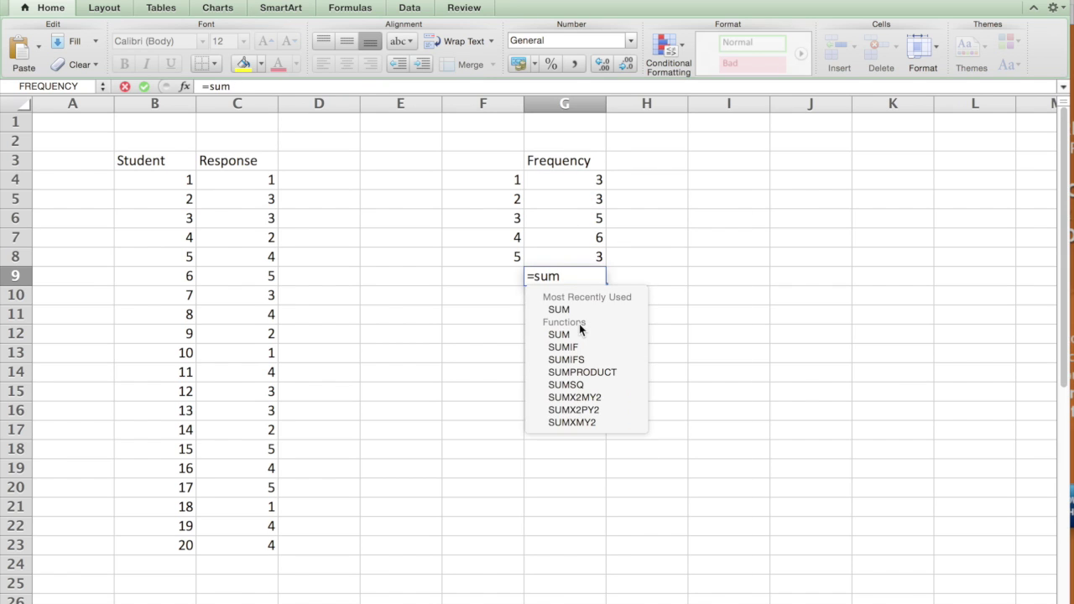
type("(G8:G8")
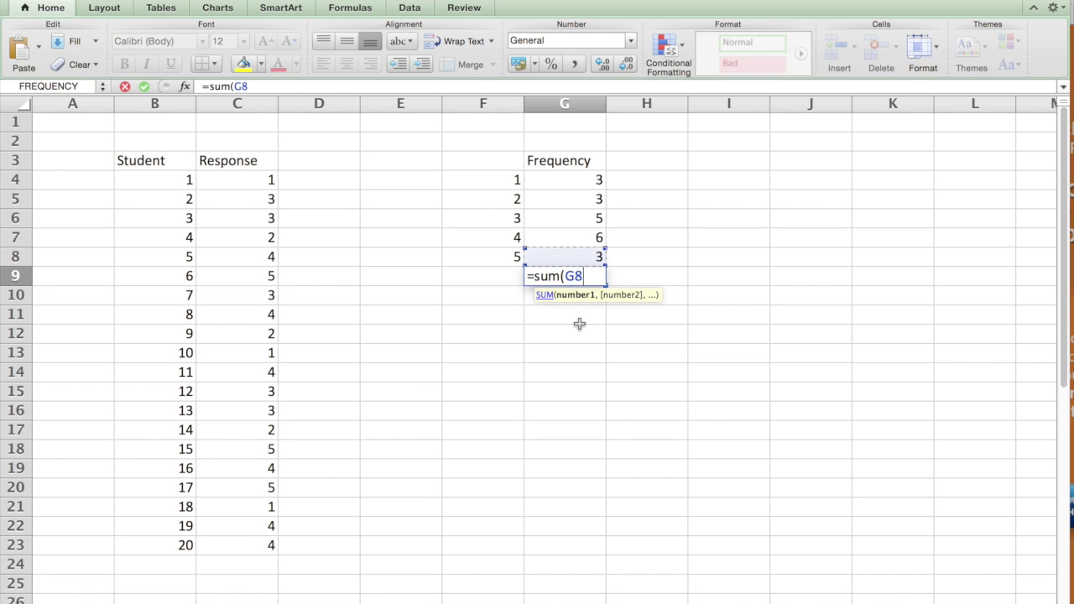
key("shift+Up")
key("shift+Up")
key("shift+Up")
key("shift+Up")
type(")")
key("Up")
left_click(595, 279)
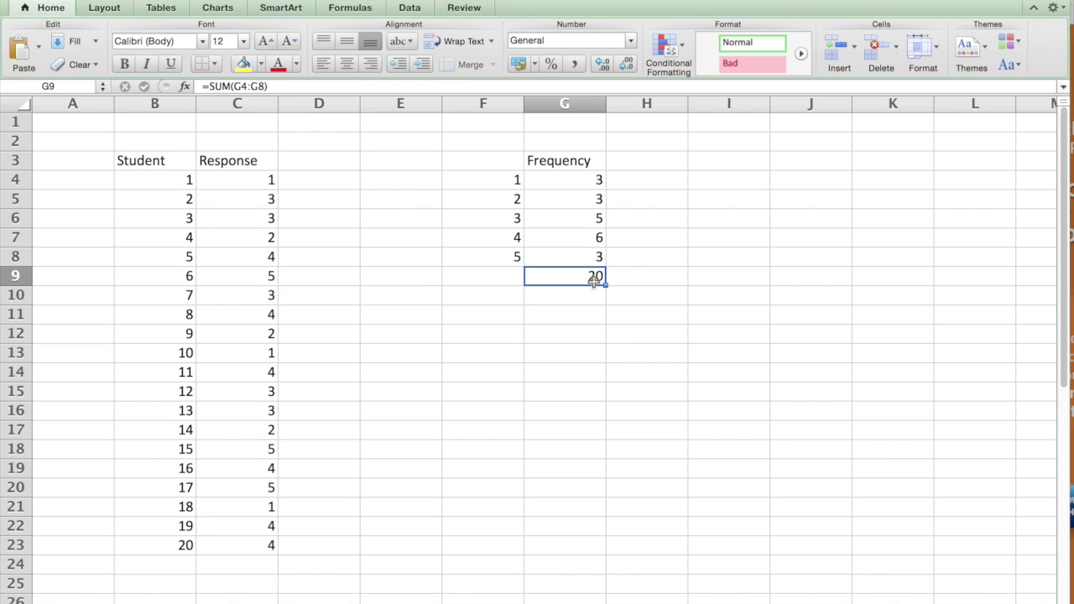